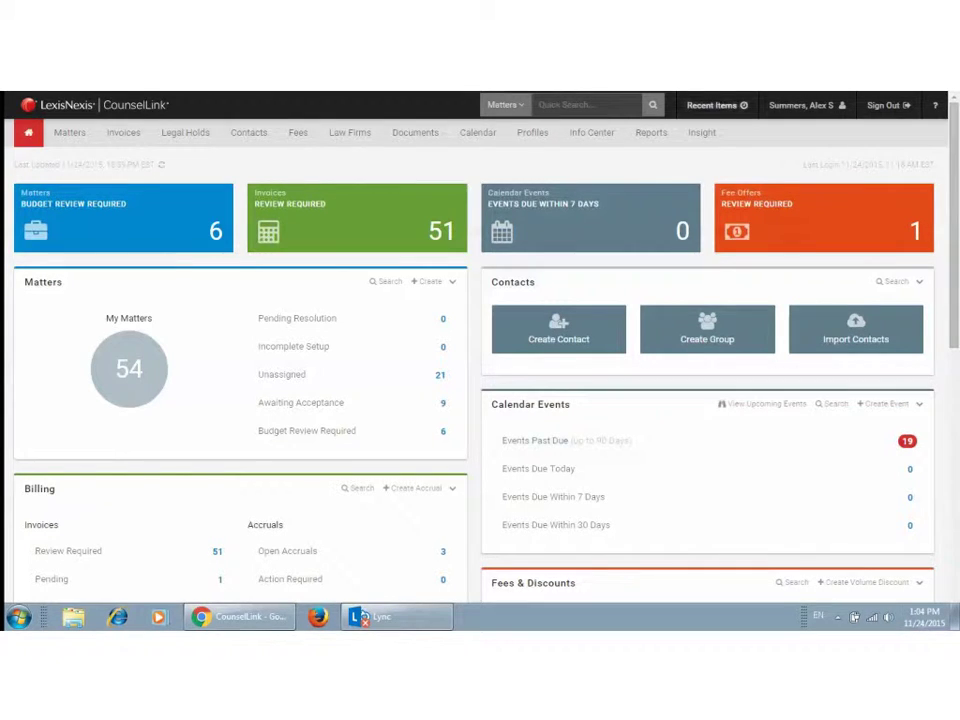
Open the recently viewed "Termination for Cause proceeding" matter and show its invoices.
click(712, 105)
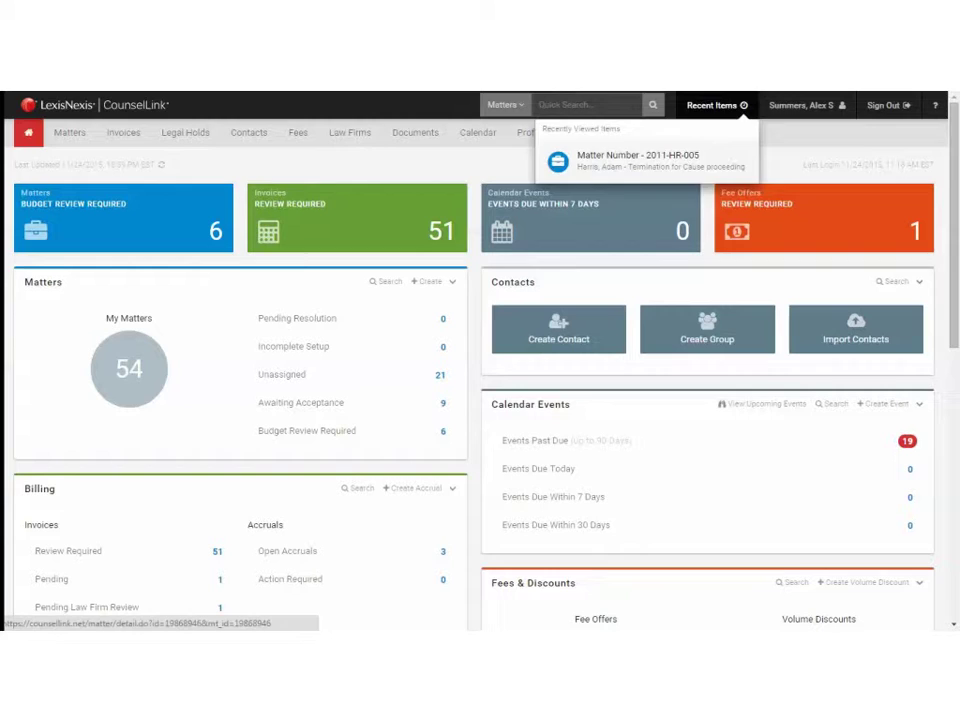
click(612, 154)
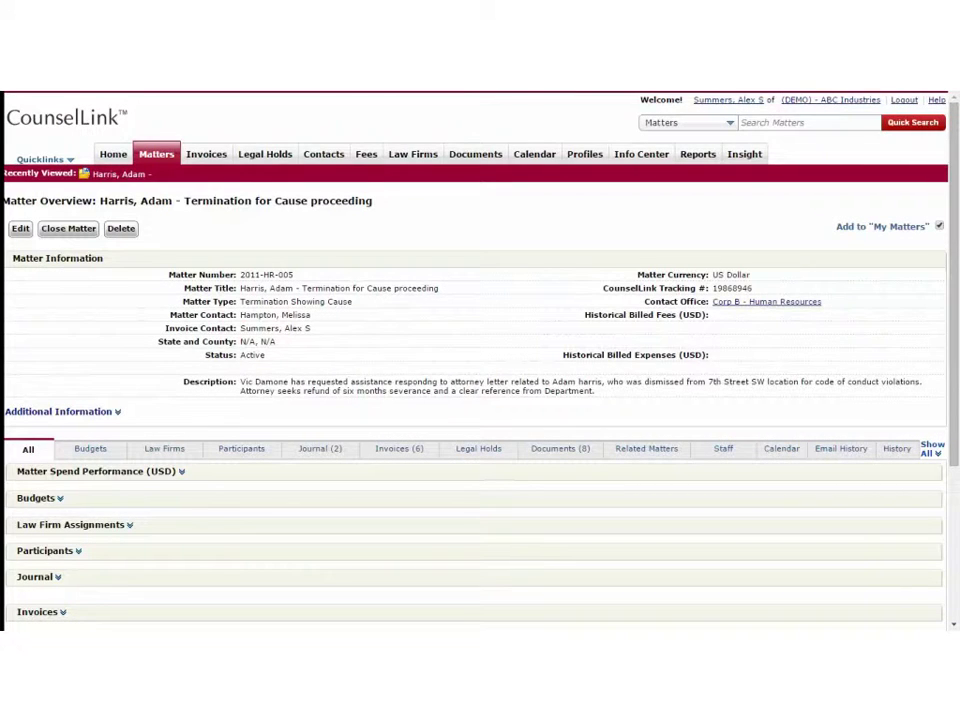
click(399, 449)
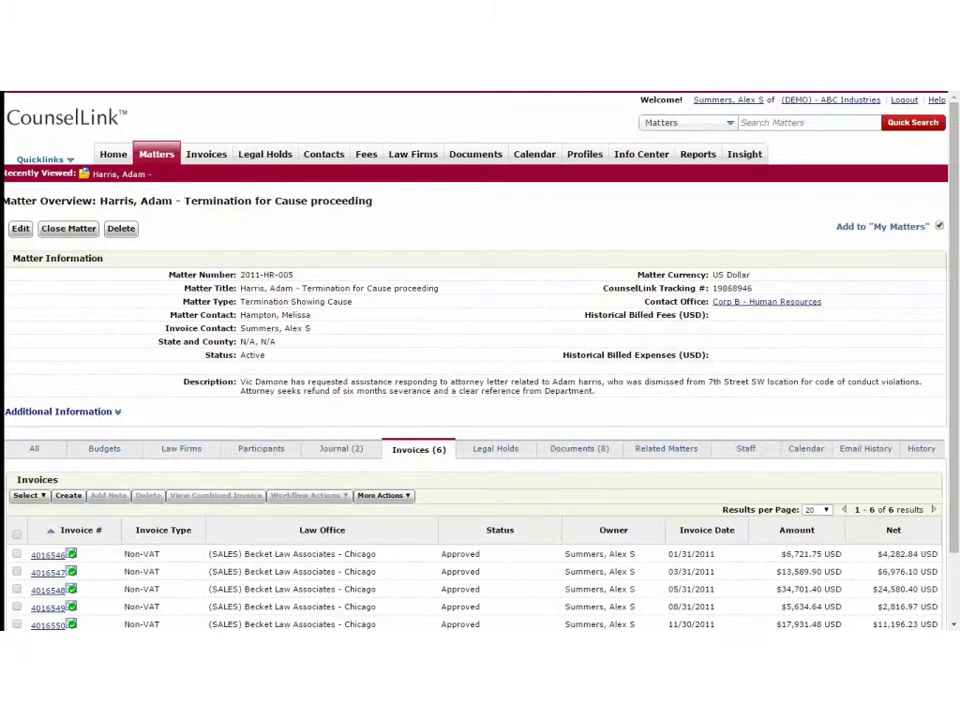
Select all of the matter's invoices and view them as one combined invoice.
scroll(475, 400, down, 2)
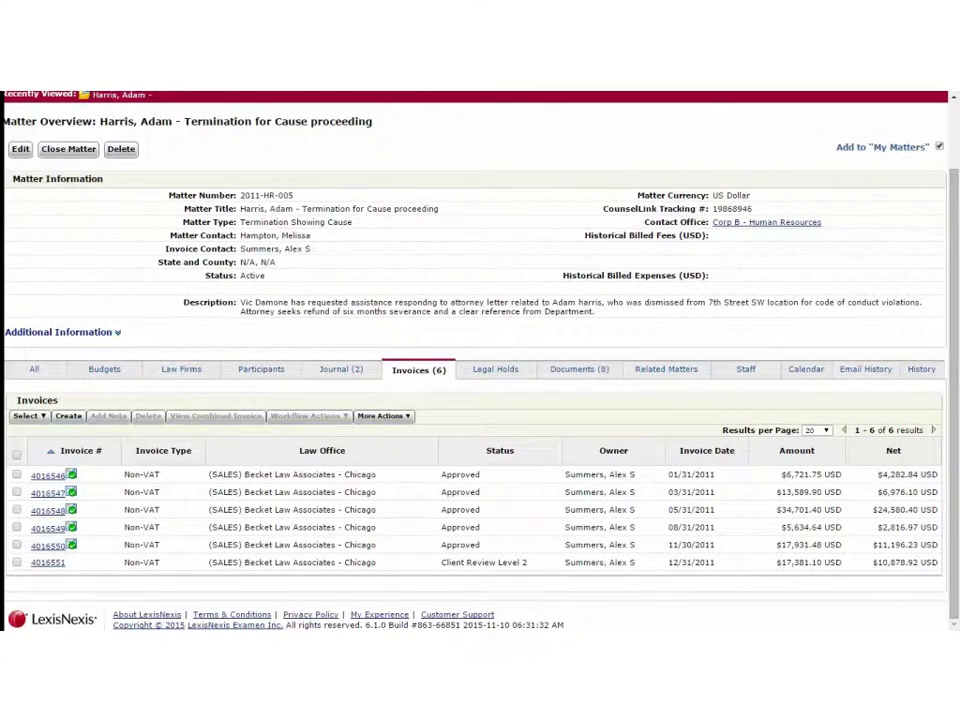
click(17, 455)
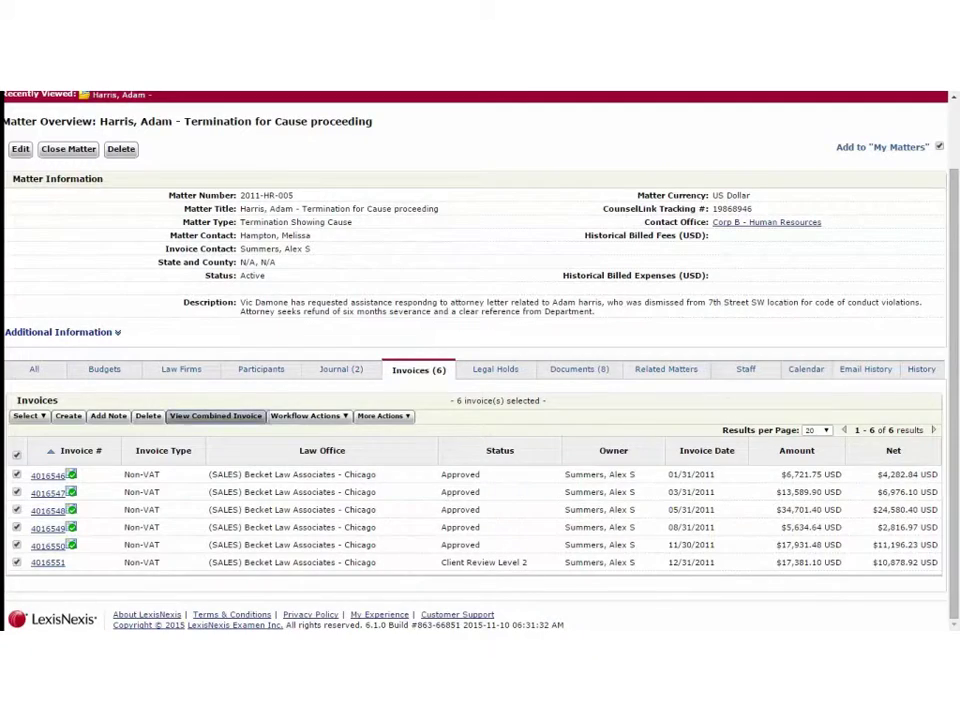
click(215, 415)
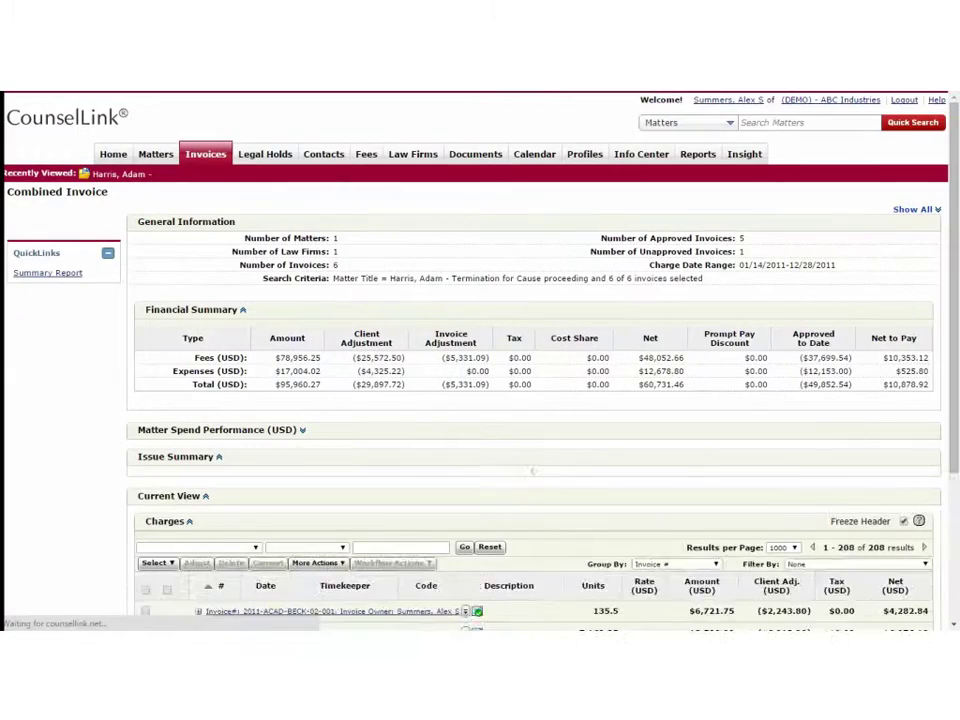
Collapse the Issue Summary and expand all invoice groups in the Charges list of the combined invoice.
scroll(480, 360, down, 3)
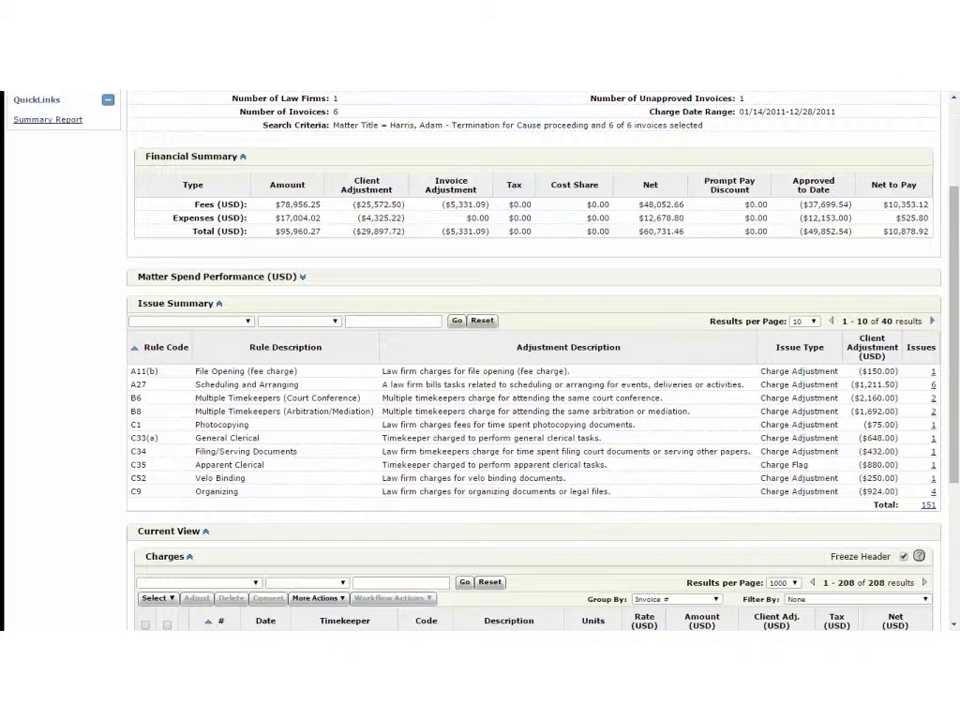
click(219, 304)
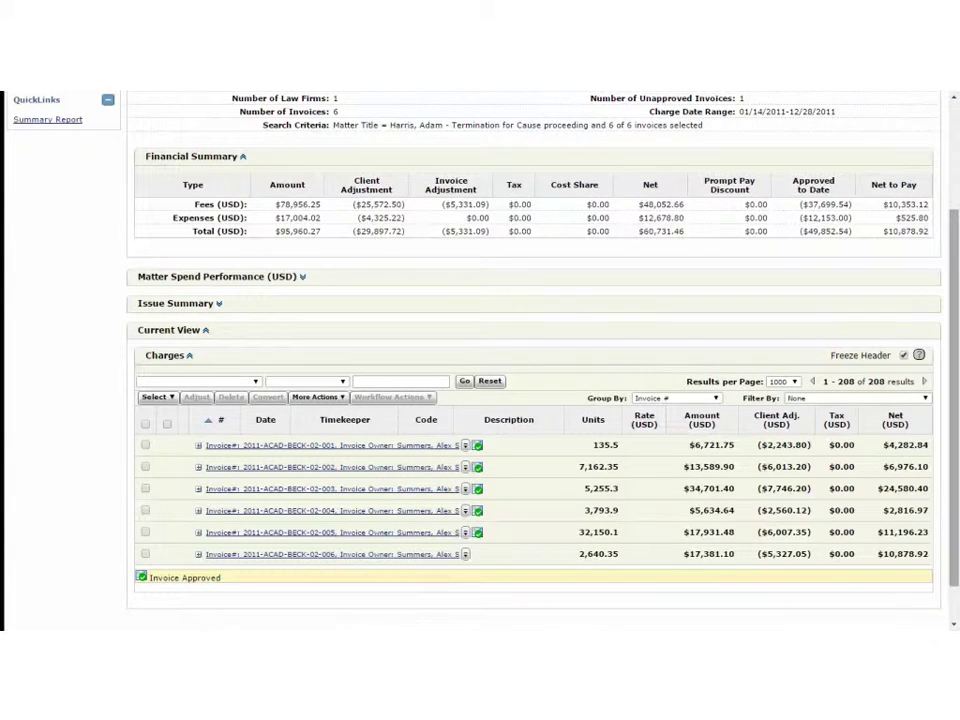
click(316, 397)
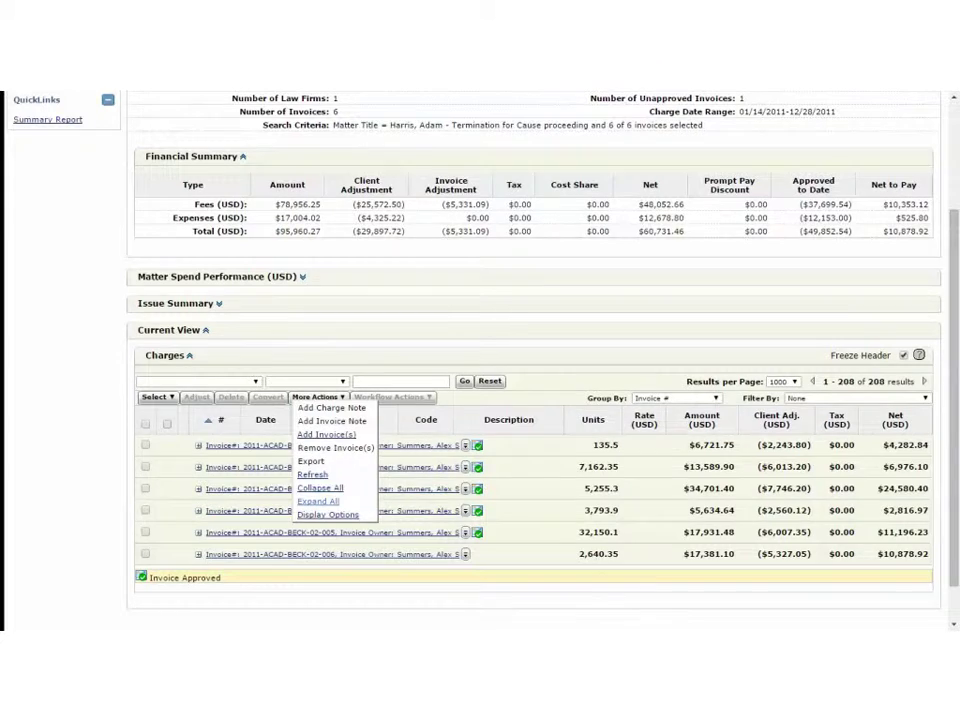
click(318, 502)
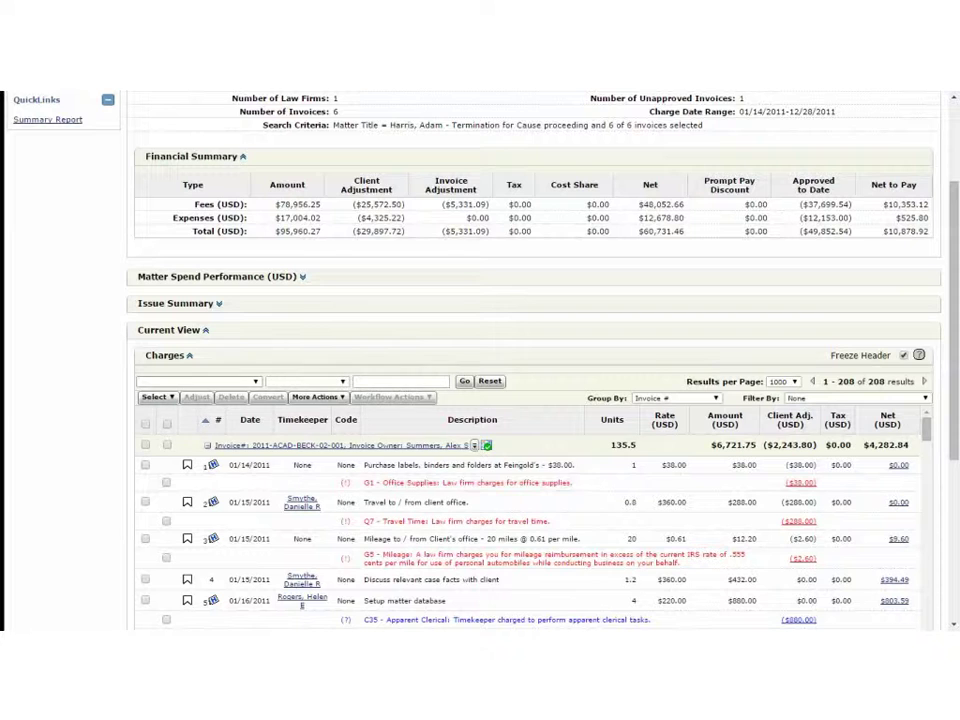
Search the charges for entries whose Description contains "status".
click(254, 381)
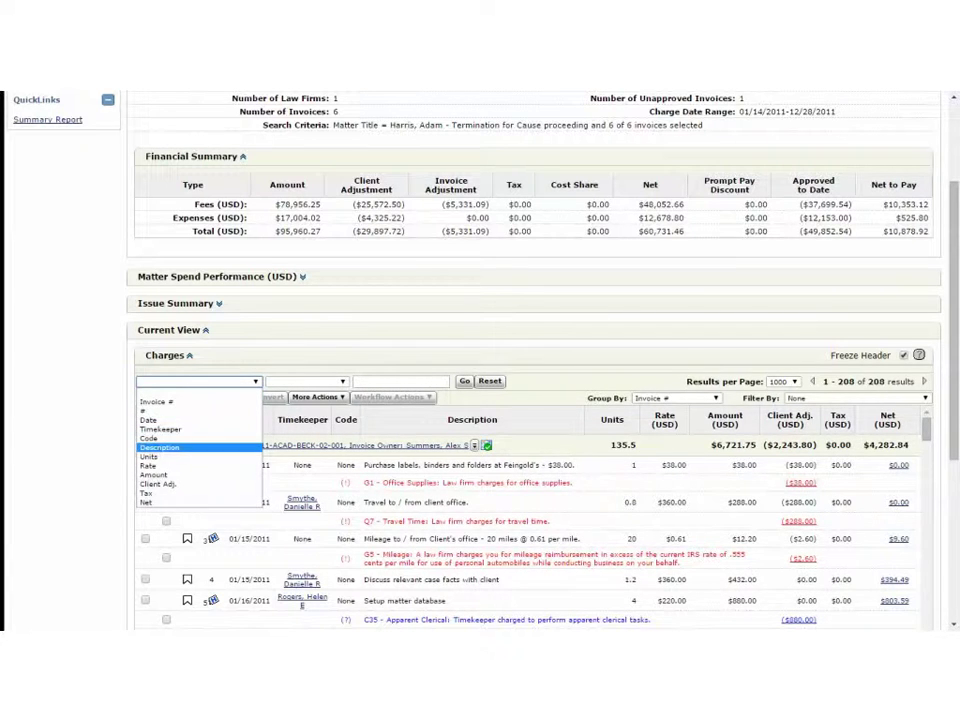
click(190, 438)
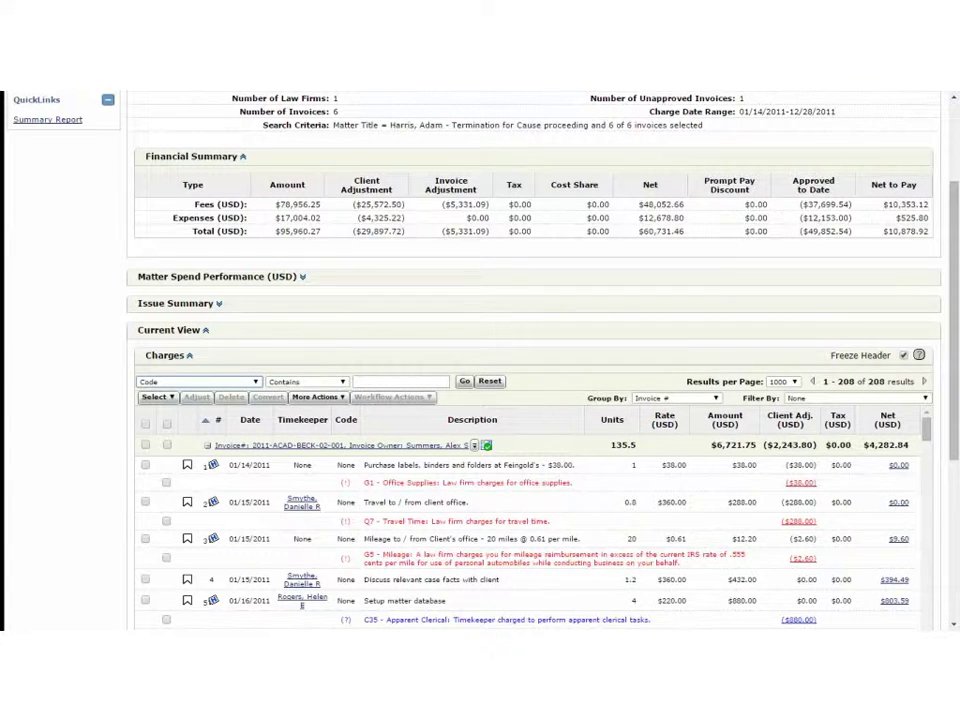
click(254, 381)
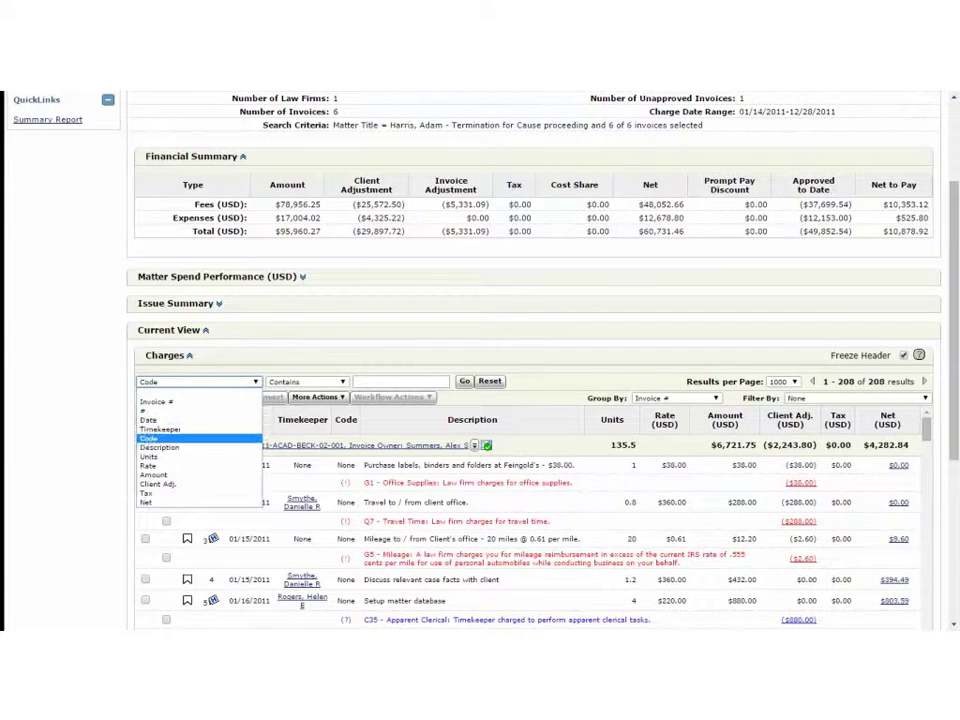
key(Return)
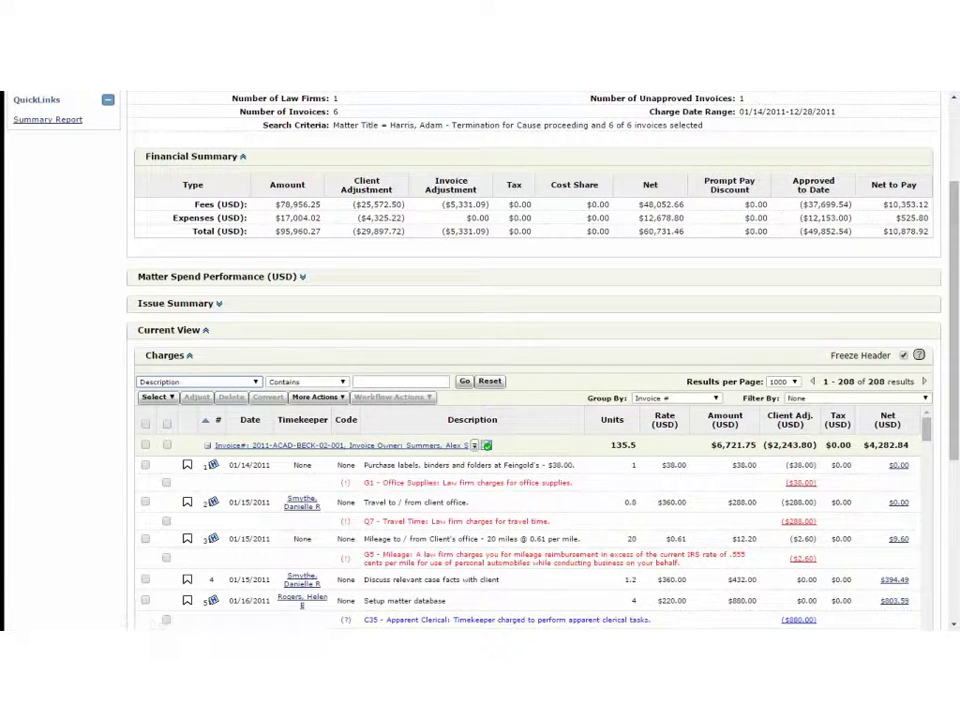
click(373, 382)
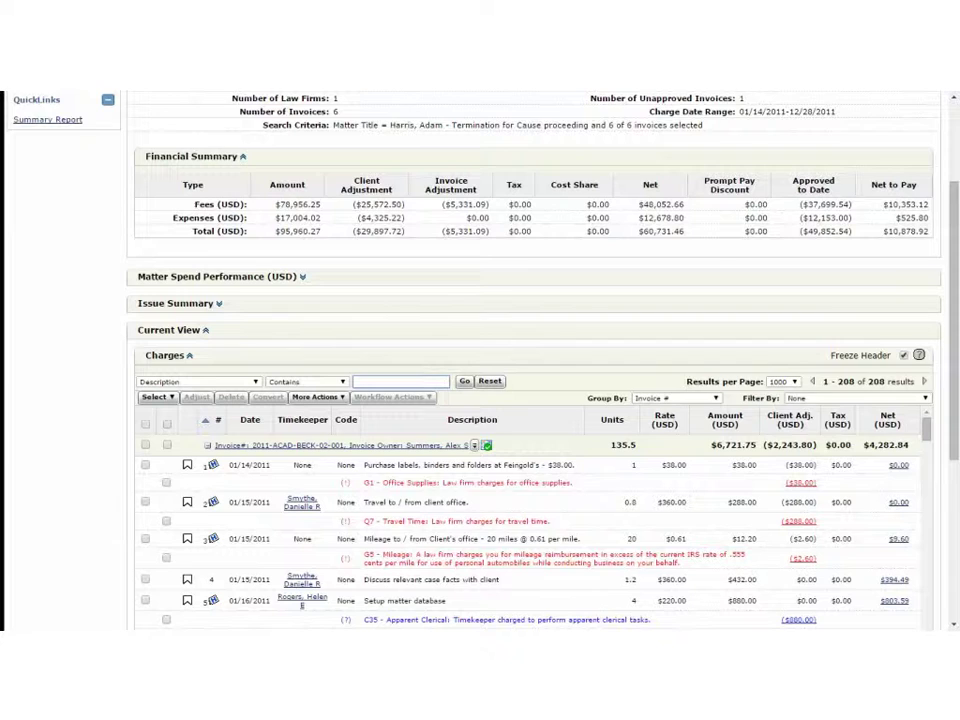
text(stat)
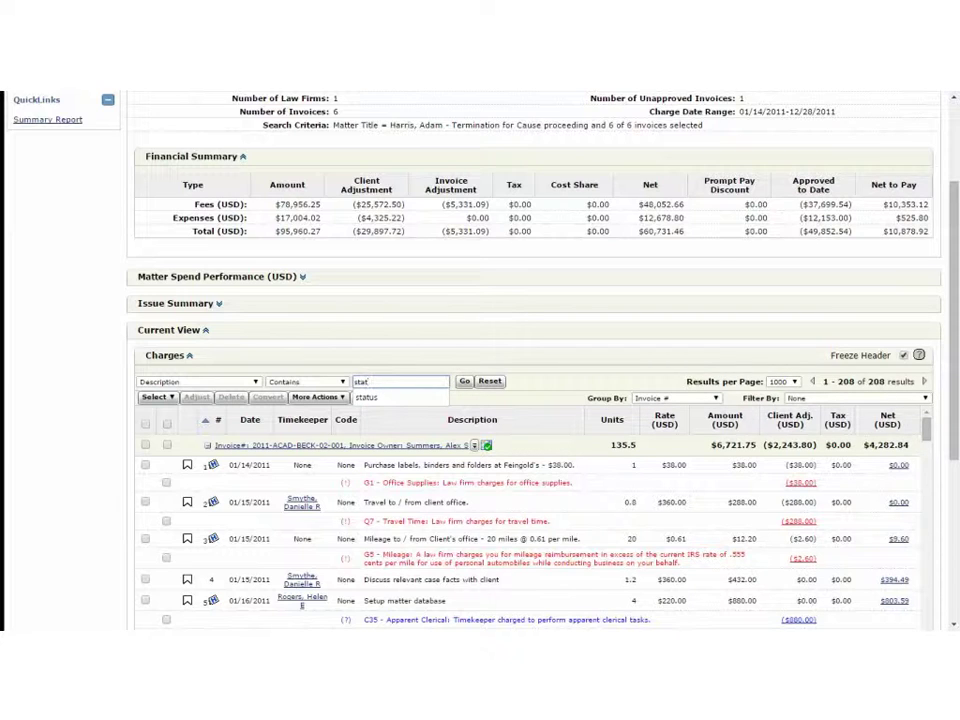
text(us)
key(Return)
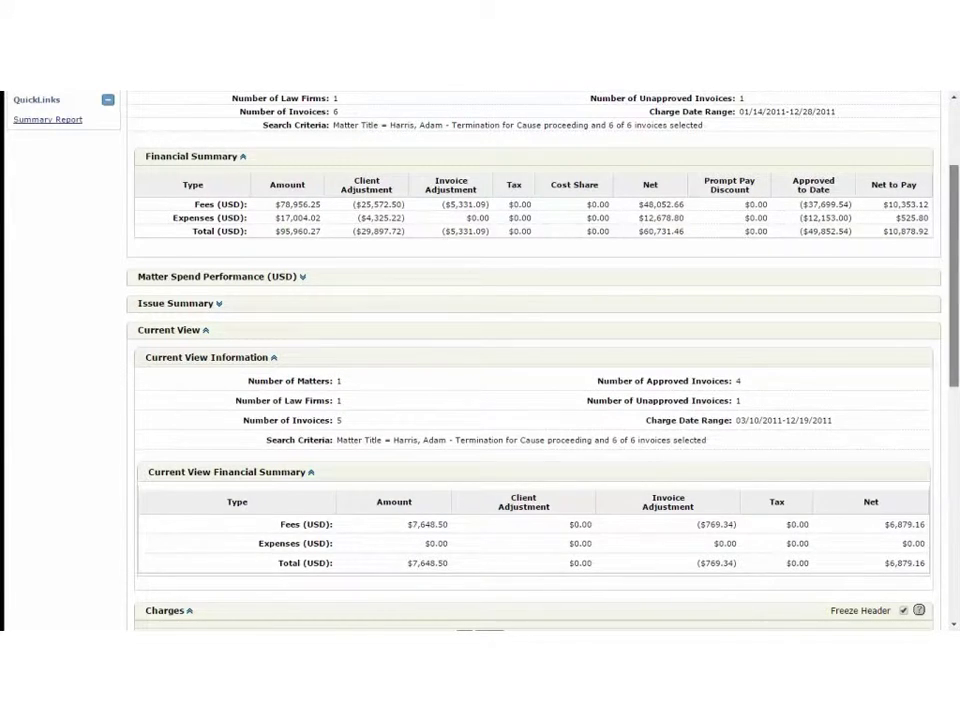
Group the matching charges by Timekeeper and expand the last timekeeper's group.
drag(954, 276, 954, 359)
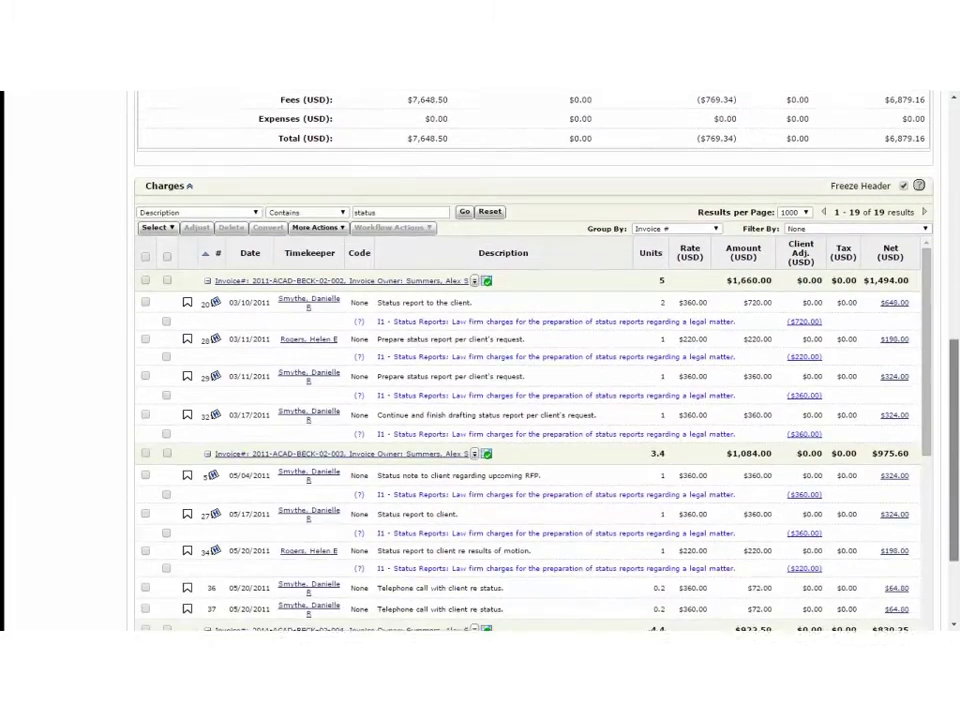
drag(954, 452, 954, 477)
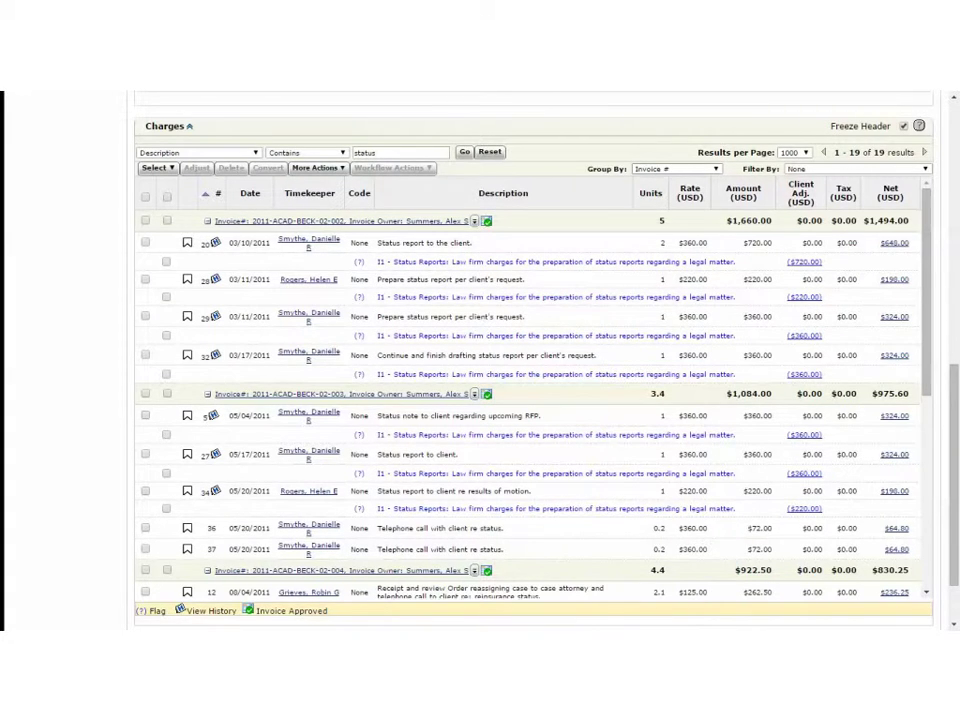
click(715, 169)
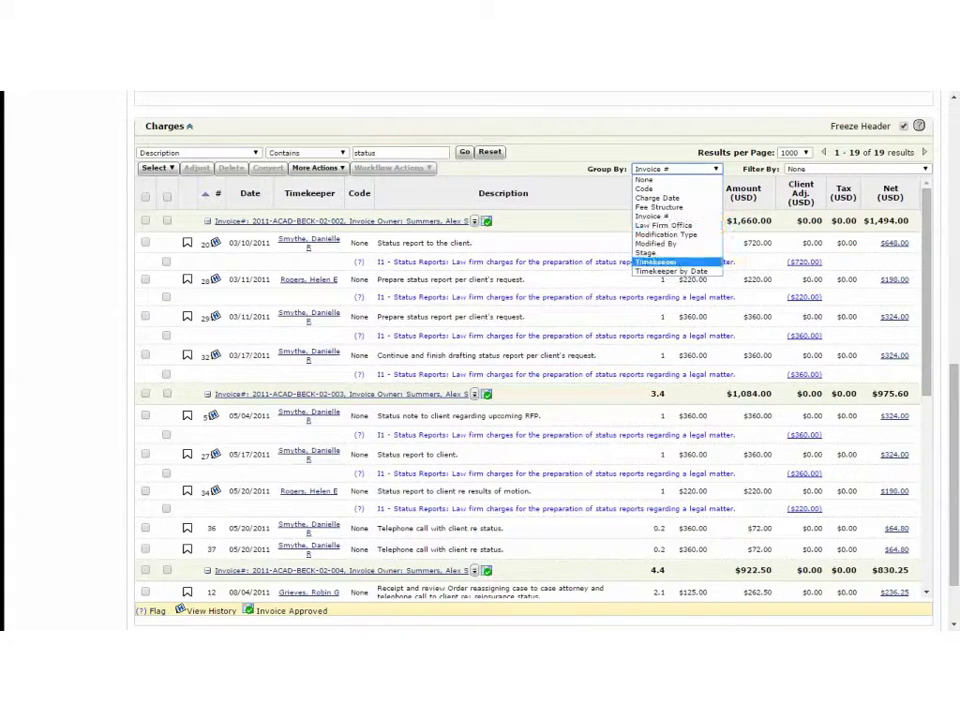
click(676, 262)
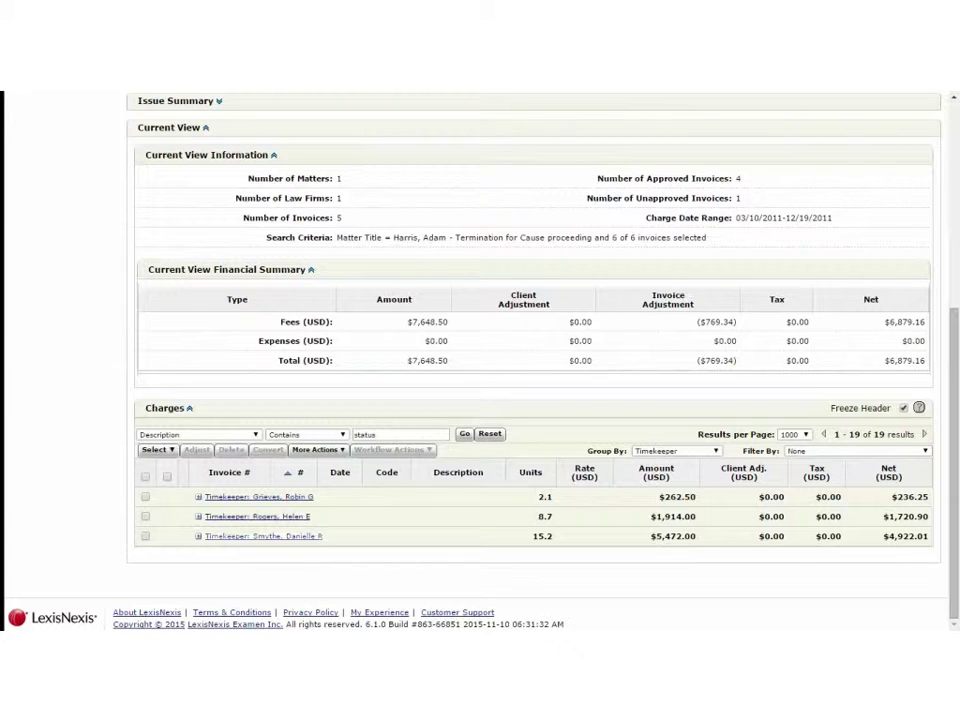
click(198, 536)
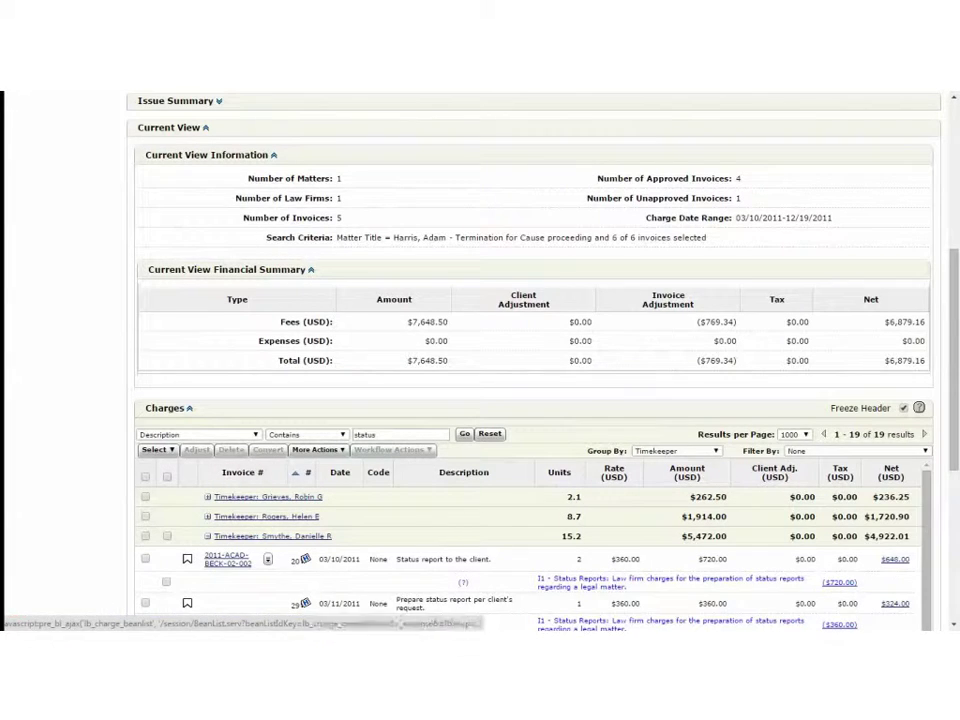
Bookmark the expanded timekeeper's charge 32 of 03/17/2011, charge 27 of 05/17/2011 and charge 36 of 05/20/2011.
drag(953, 360, 953, 365)
scroll(530, 360, down, 5)
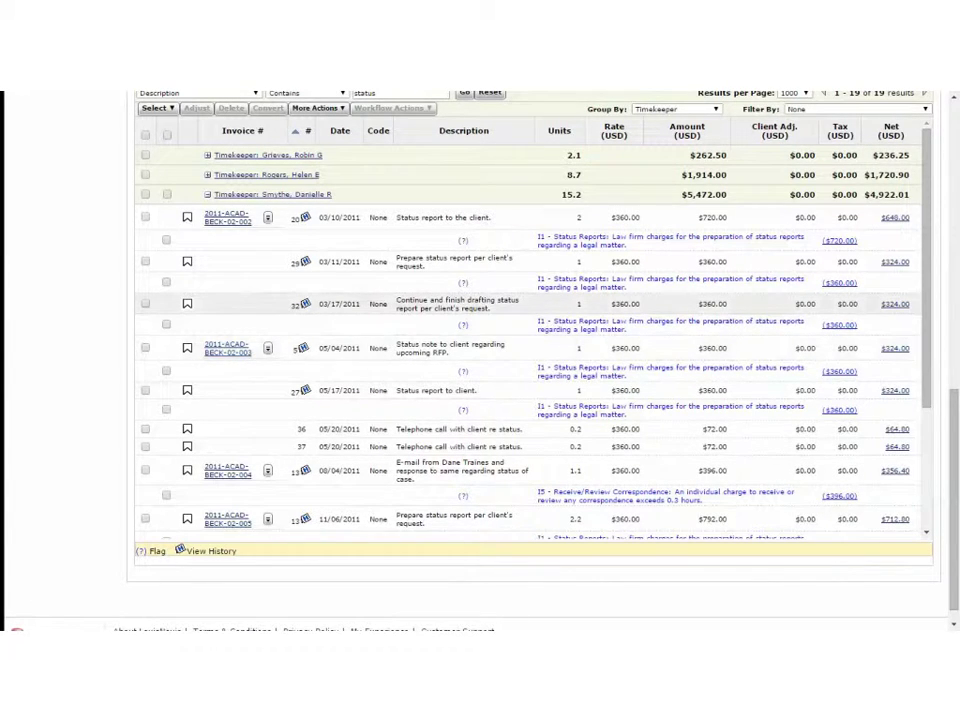
click(187, 303)
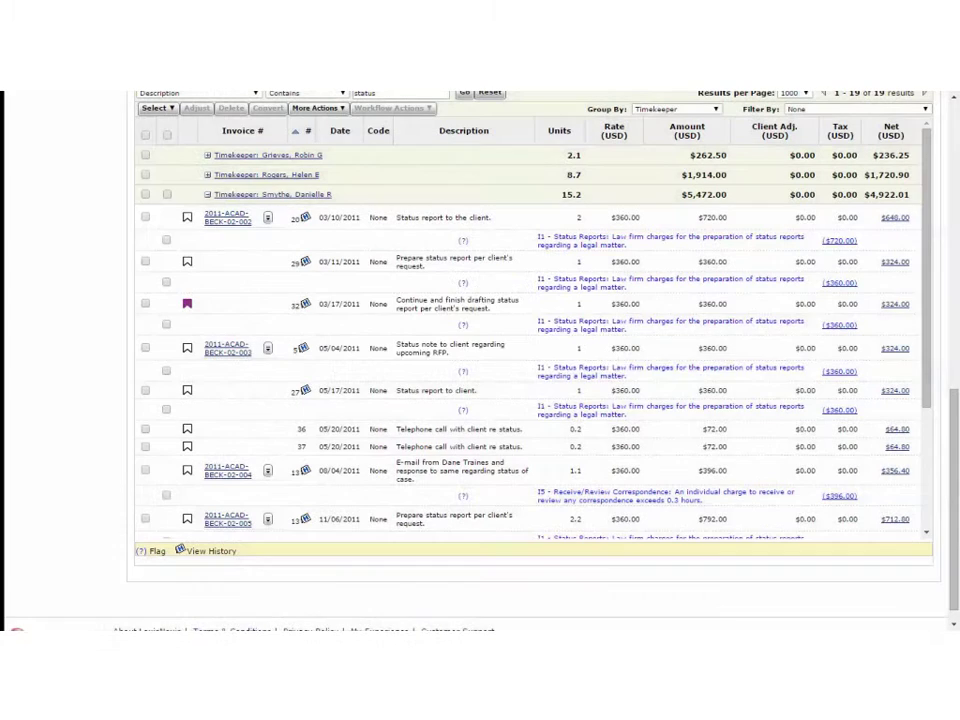
click(187, 390)
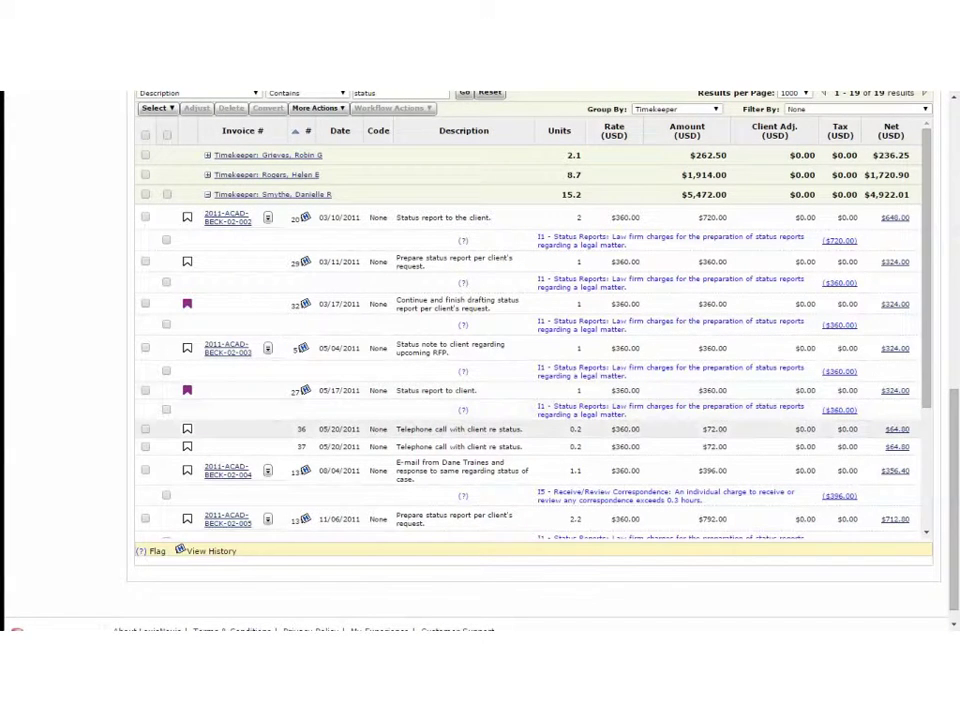
click(187, 429)
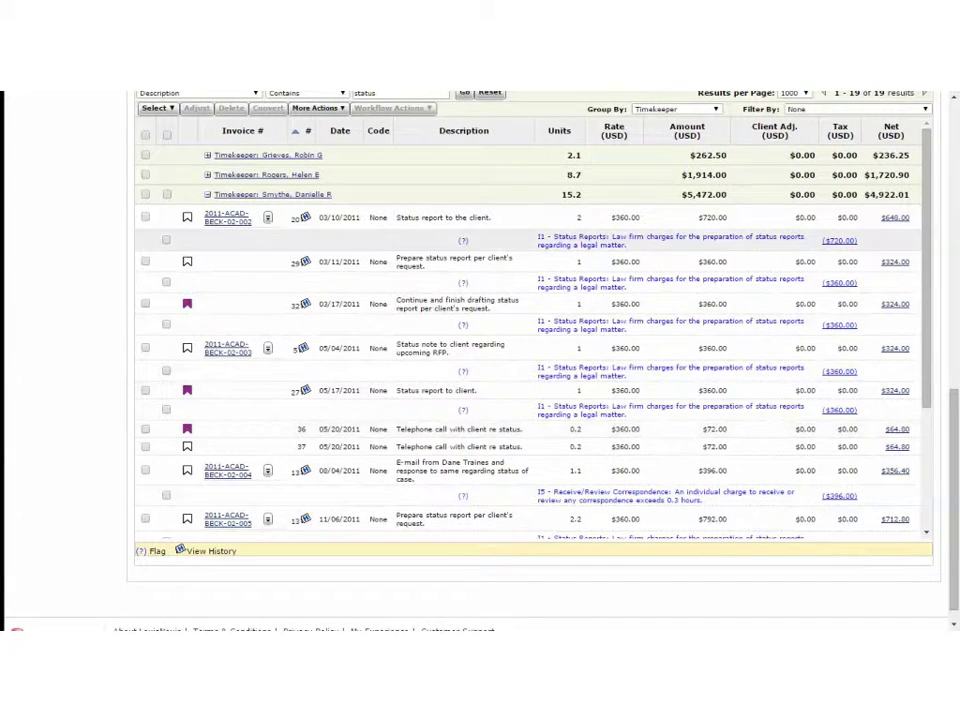
Filter the charges by Bookmarked and select all adjustment items in the filtered list.
click(858, 109)
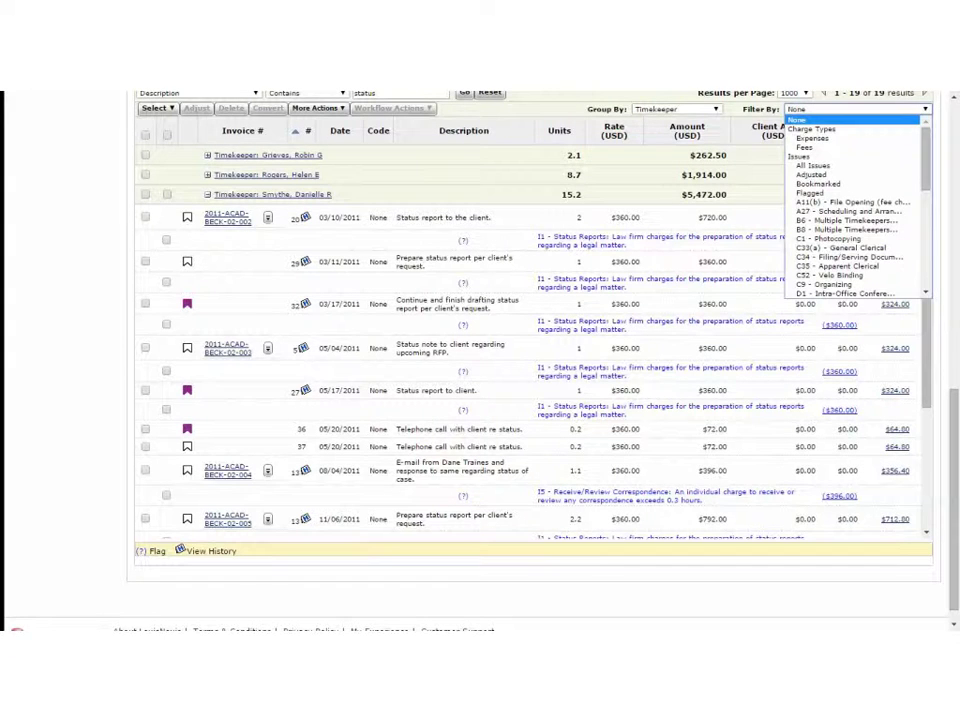
click(818, 184)
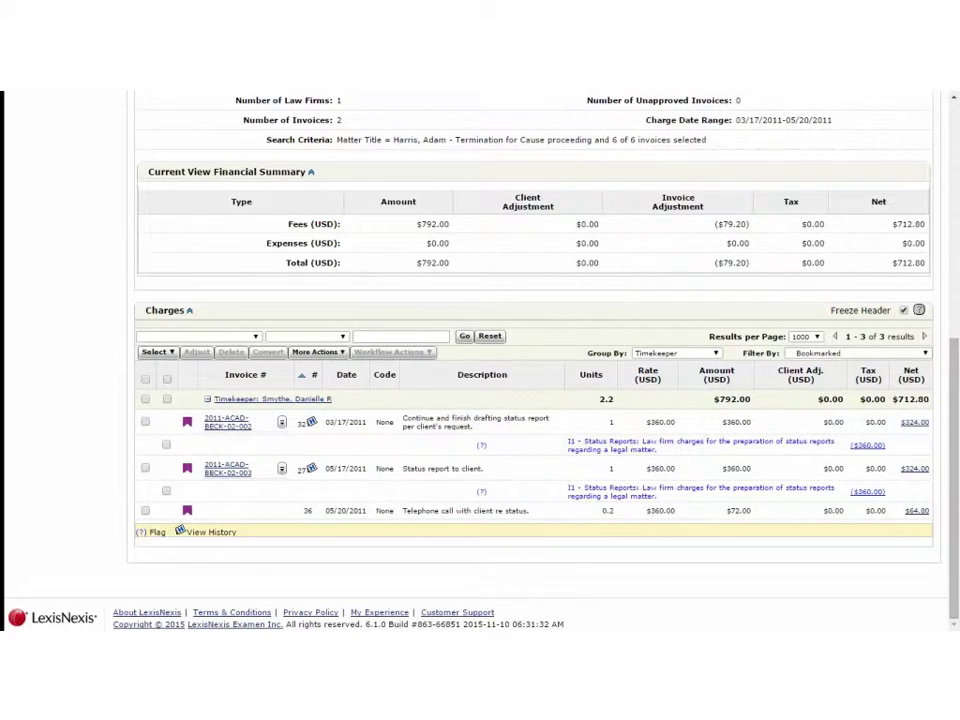
click(167, 380)
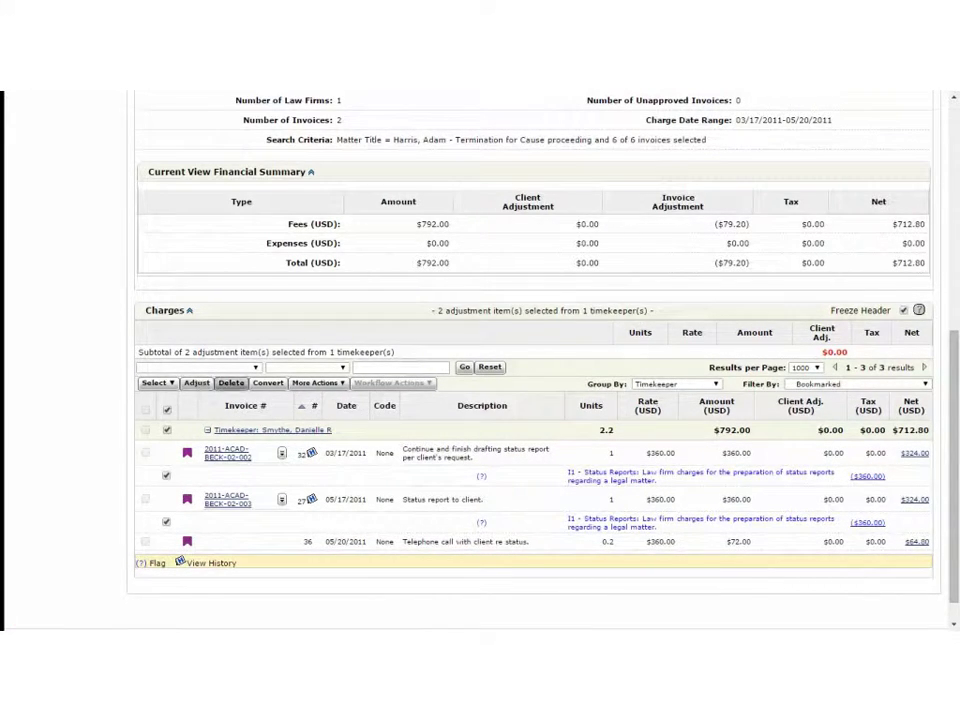
click(316, 383)
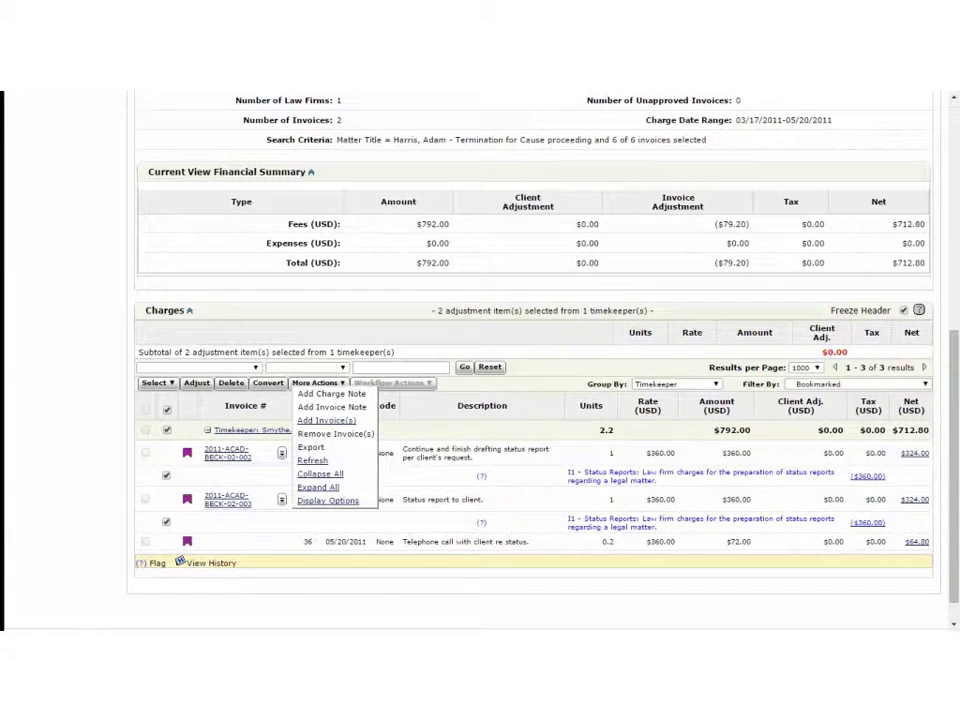
key(Escape)
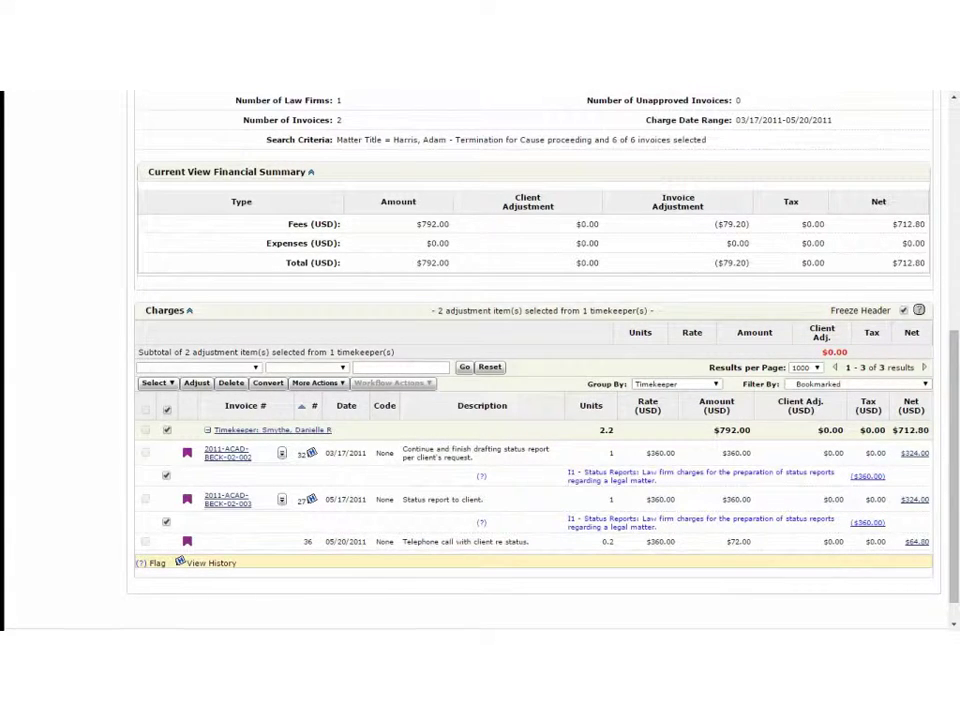